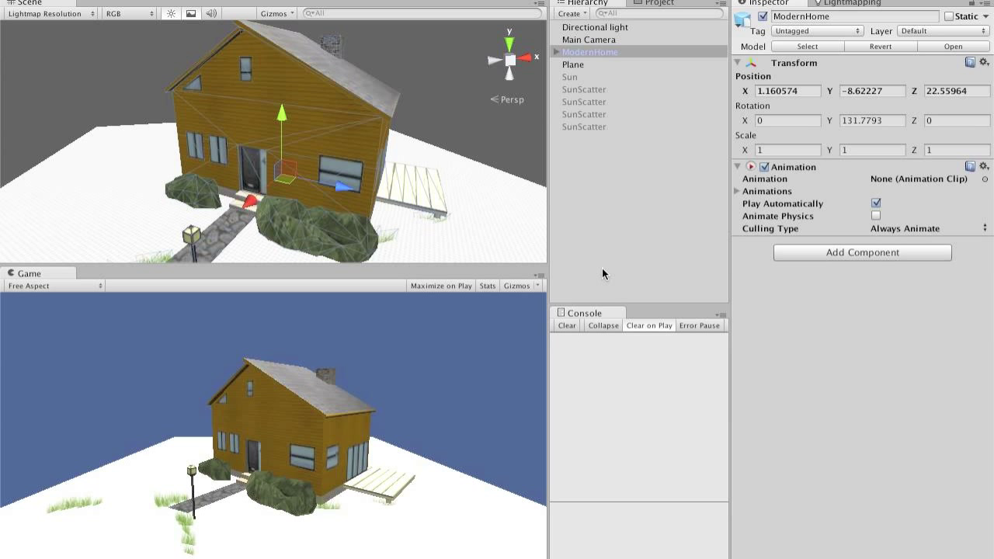
{"action": "scroll", "coordinate": [426, 122], "scroll_direction": "down", "scroll_amount": 5}
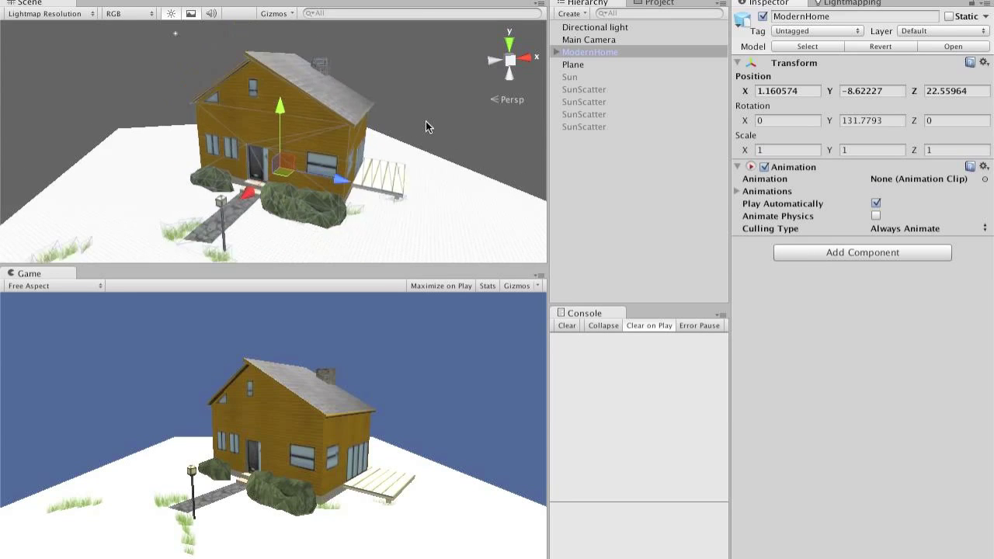
{"action": "scroll", "coordinate": [426, 122], "scroll_direction": "up", "scroll_amount": 8}
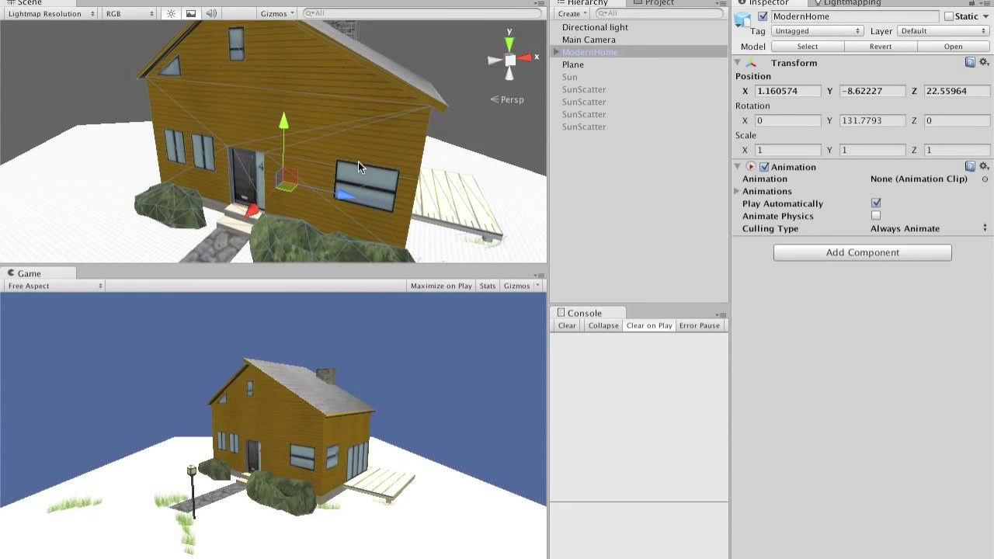
{"action": "scroll", "coordinate": [347, 164], "scroll_direction": "up", "scroll_amount": 3}
{"action": "scroll", "coordinate": [348, 165], "scroll_direction": "down", "scroll_amount": 4}
{"action": "scroll", "coordinate": [348, 165], "scroll_direction": "down", "scroll_amount": 2}
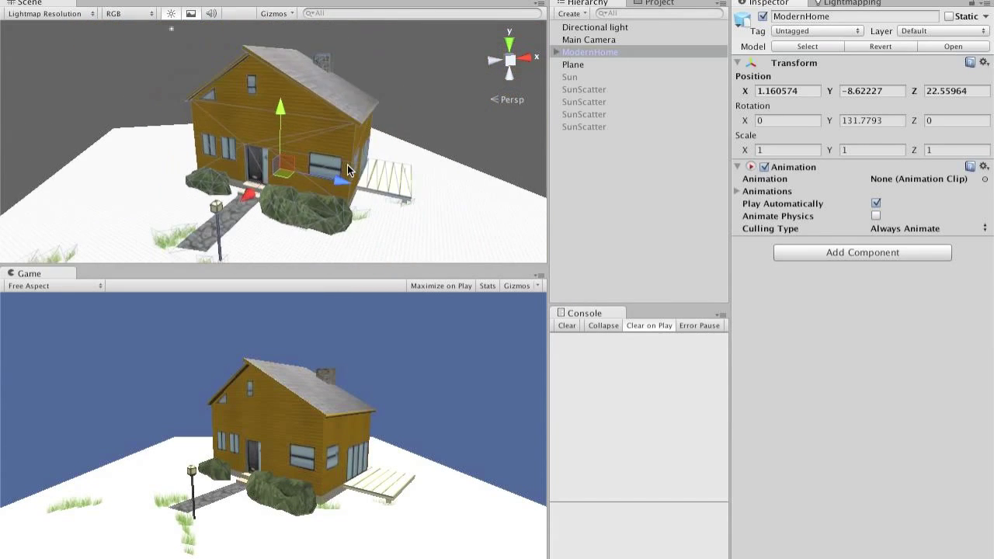
{"action": "left_click_drag", "start_coordinate": [426, 171], "coordinate": [499, 163], "text": "alt"}
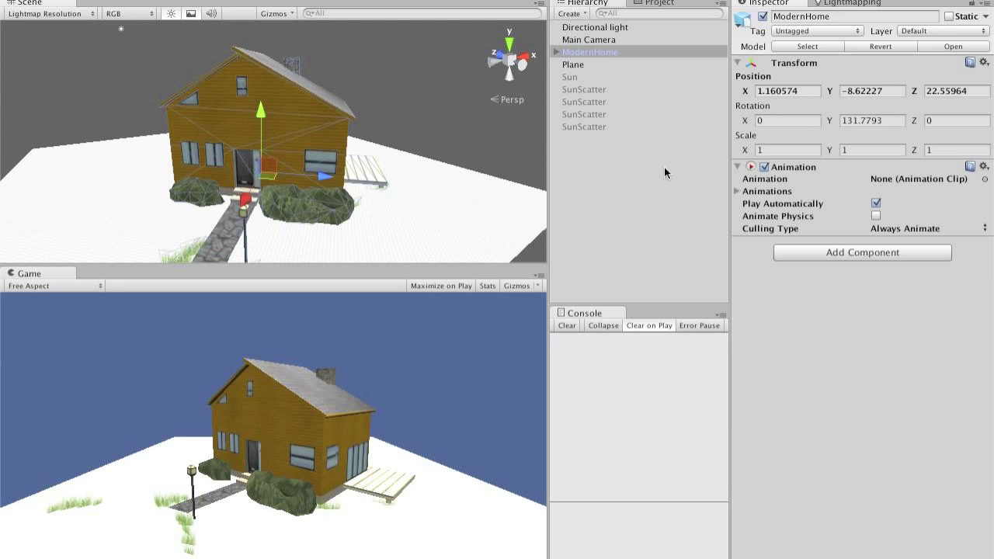
- Mark the ModernHome object and all its children as static, and remove its Animation component
{"action": "left_click", "coordinate": [594, 65]}
{"action": "left_click", "coordinate": [593, 52]}
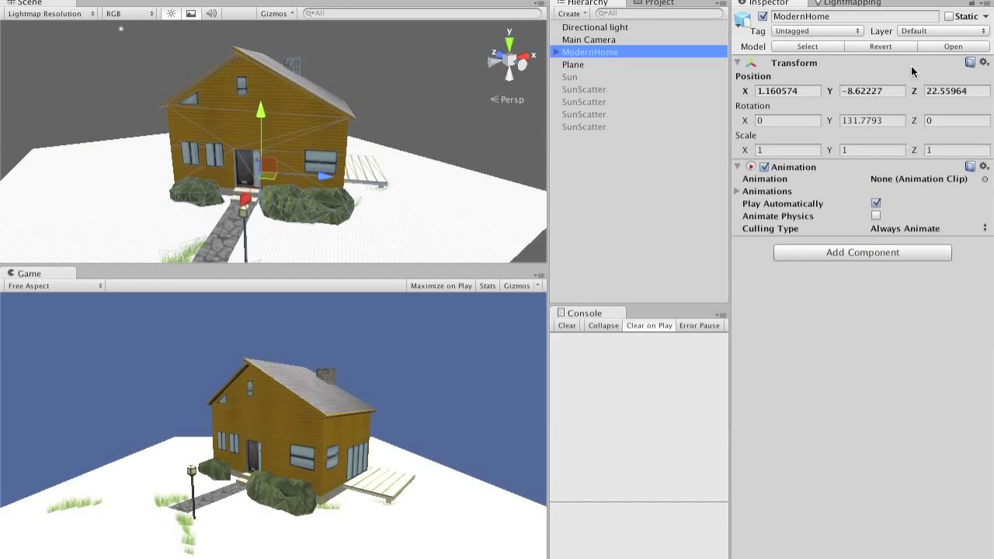
{"action": "left_click", "coordinate": [950, 16]}
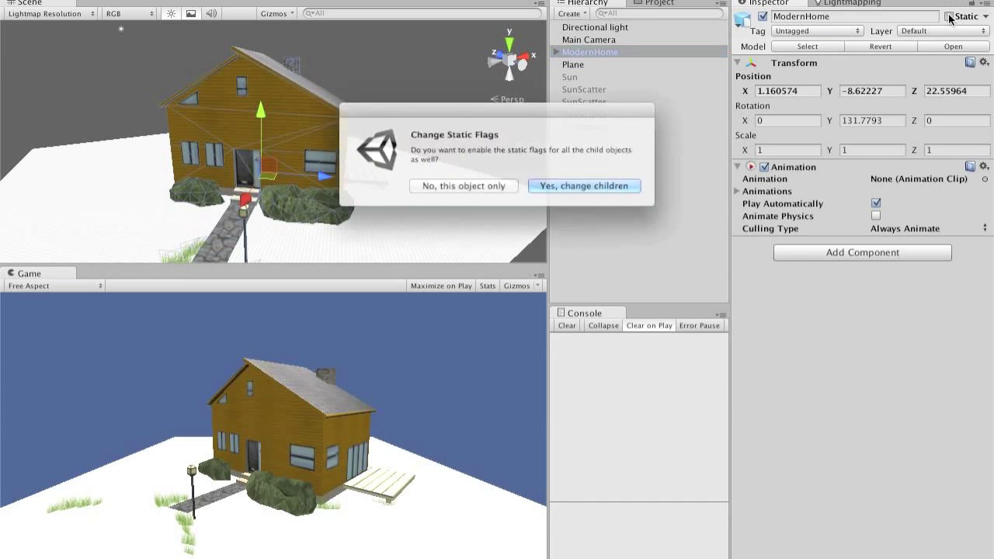
{"action": "left_click", "coordinate": [587, 194]}
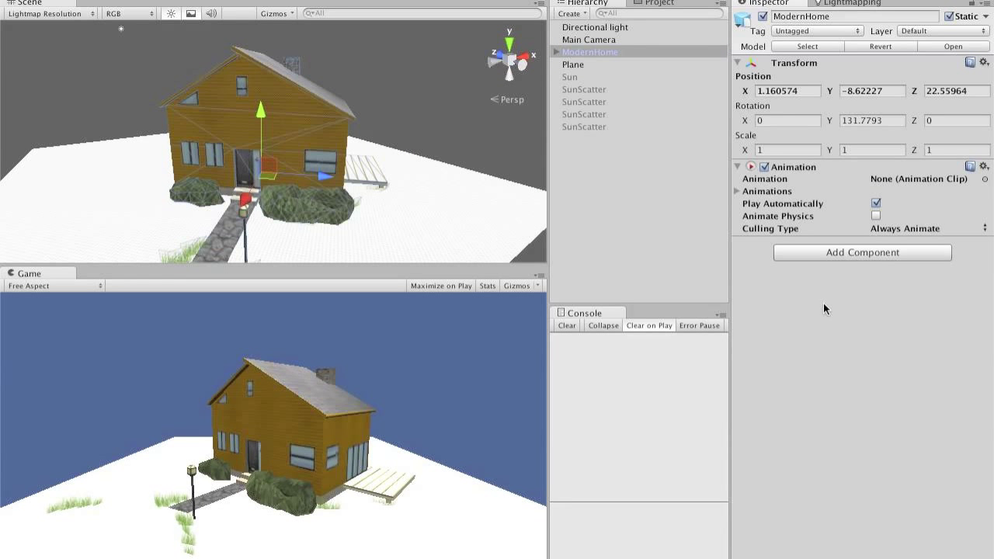
{"action": "right_click", "coordinate": [847, 166]}
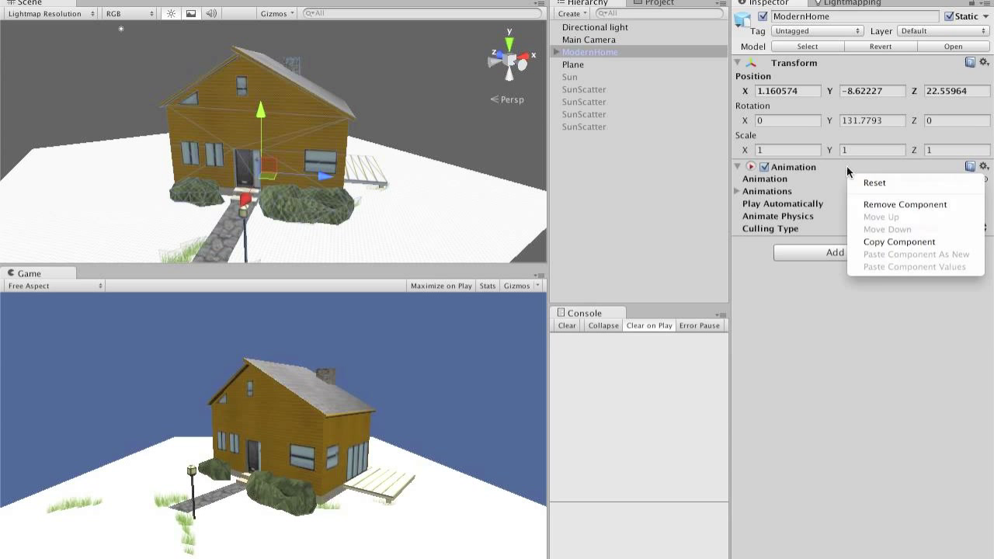
{"action": "left_click", "coordinate": [876, 205]}
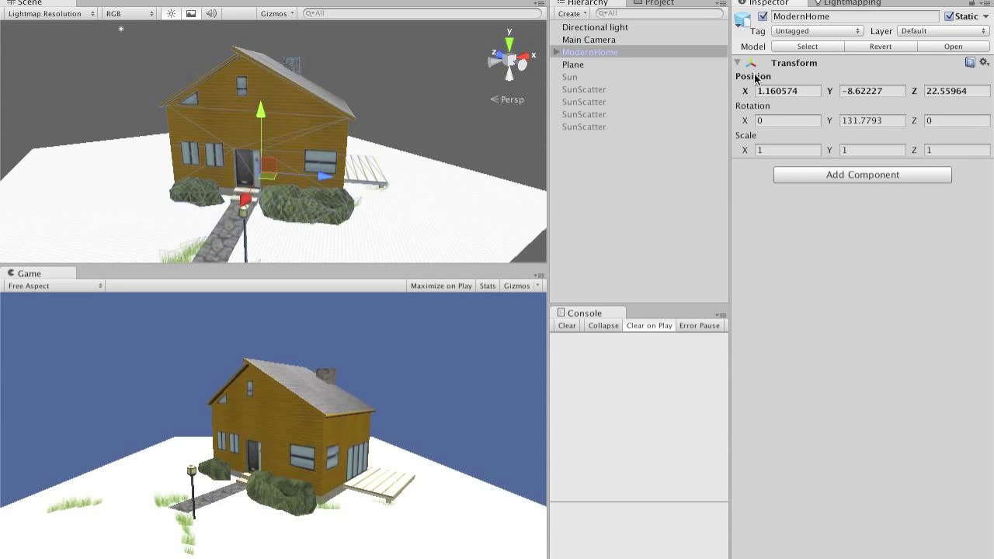
- Enable Generate Lightmap UVs in the ModernHome model's import settings and apply the change
{"action": "left_click", "coordinate": [661, 4]}
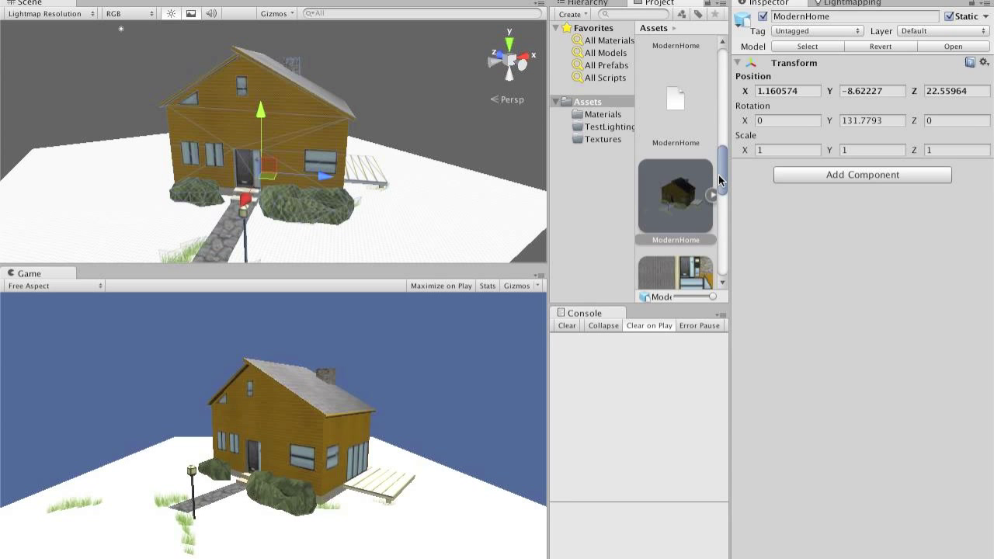
{"action": "left_click", "coordinate": [685, 197]}
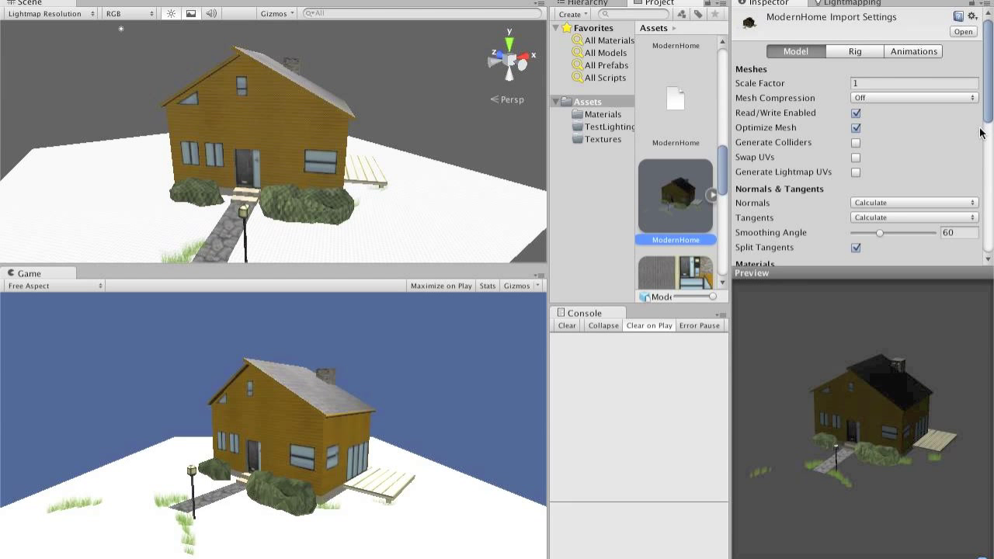
{"action": "scroll", "coordinate": [980, 133], "scroll_direction": "down", "scroll_amount": 5}
{"action": "left_click", "coordinate": [883, 112]}
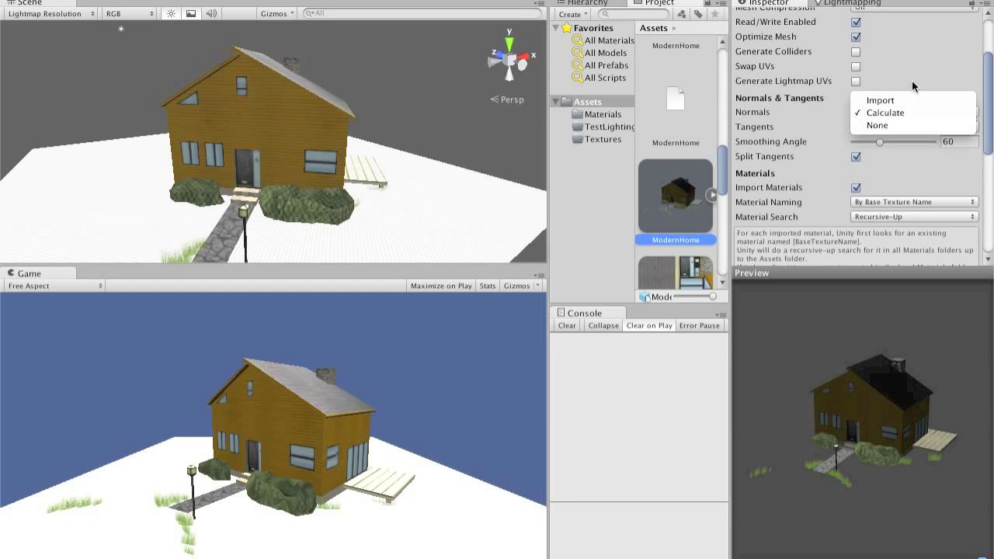
{"action": "left_click", "coordinate": [938, 83]}
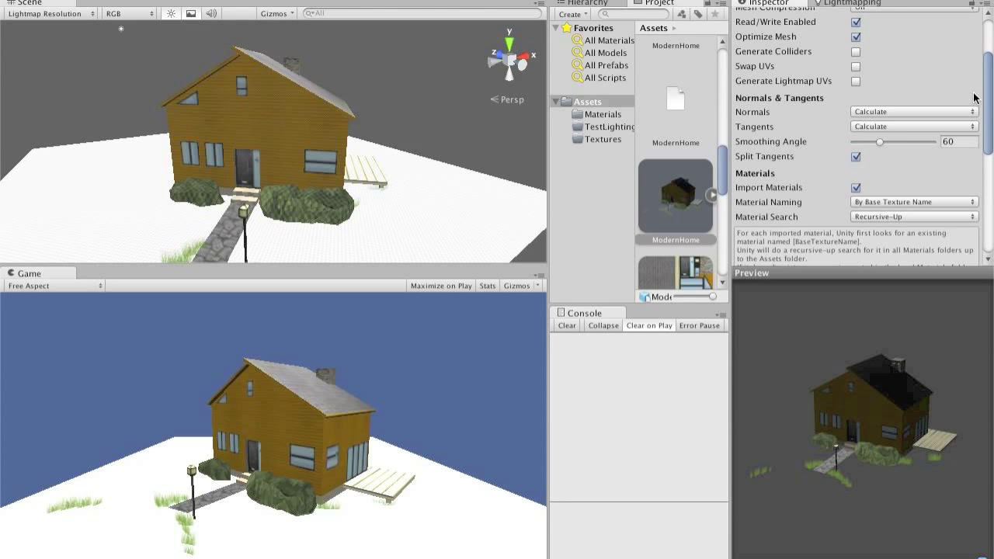
{"action": "scroll", "coordinate": [946, 81], "scroll_direction": "down", "scroll_amount": 4}
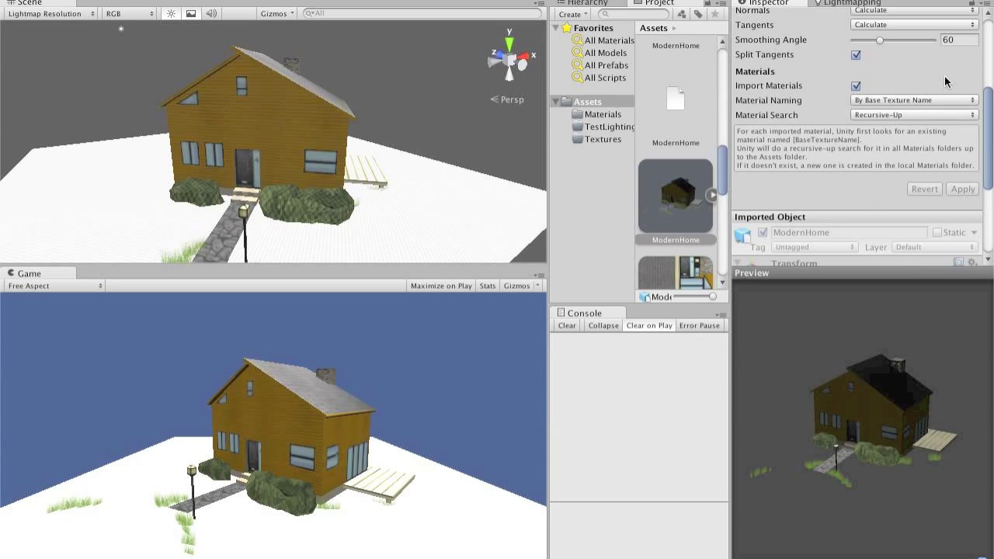
{"action": "scroll", "coordinate": [945, 78], "scroll_direction": "up", "scroll_amount": 8}
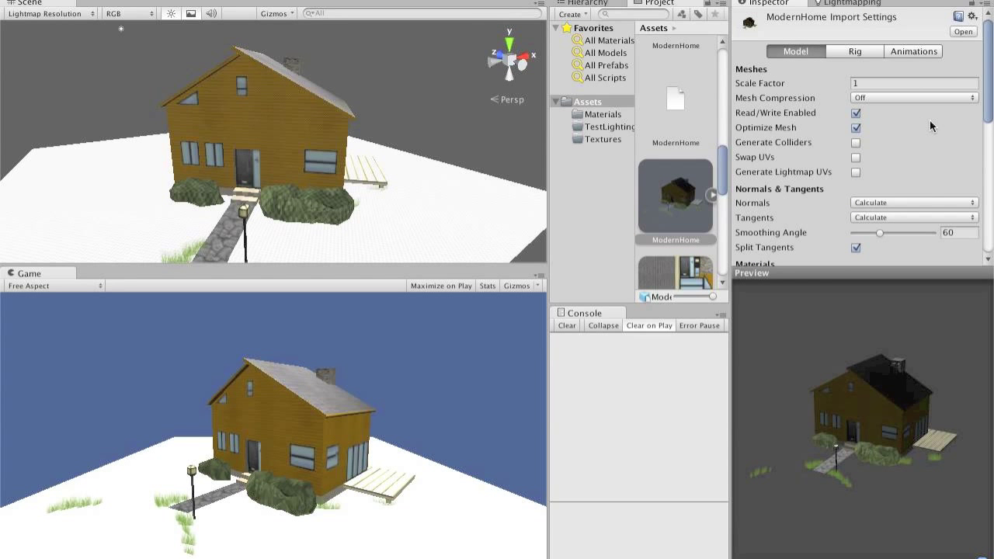
{"action": "left_click", "coordinate": [856, 171]}
{"action": "scroll", "coordinate": [926, 170], "scroll_direction": "down", "scroll_amount": 8}
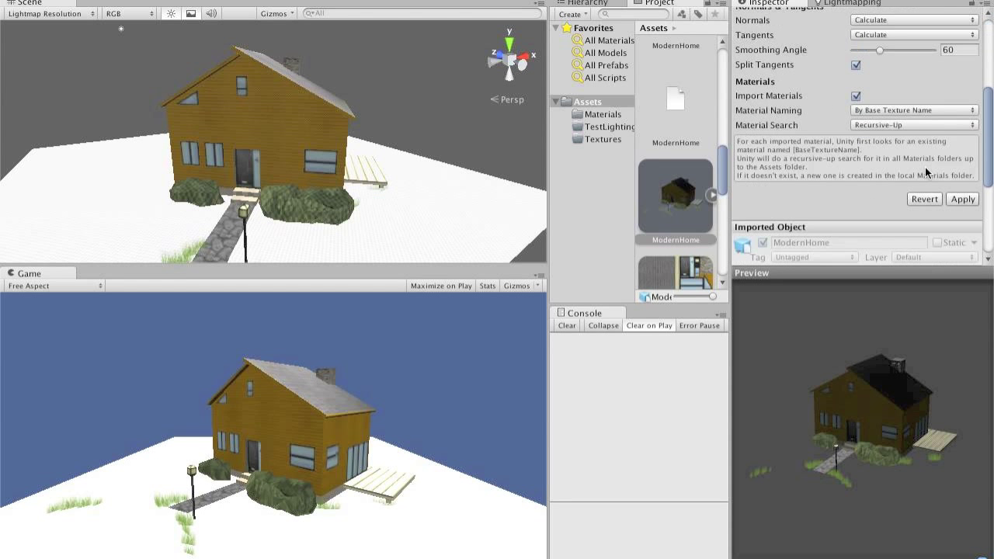
{"action": "left_click", "coordinate": [961, 201]}
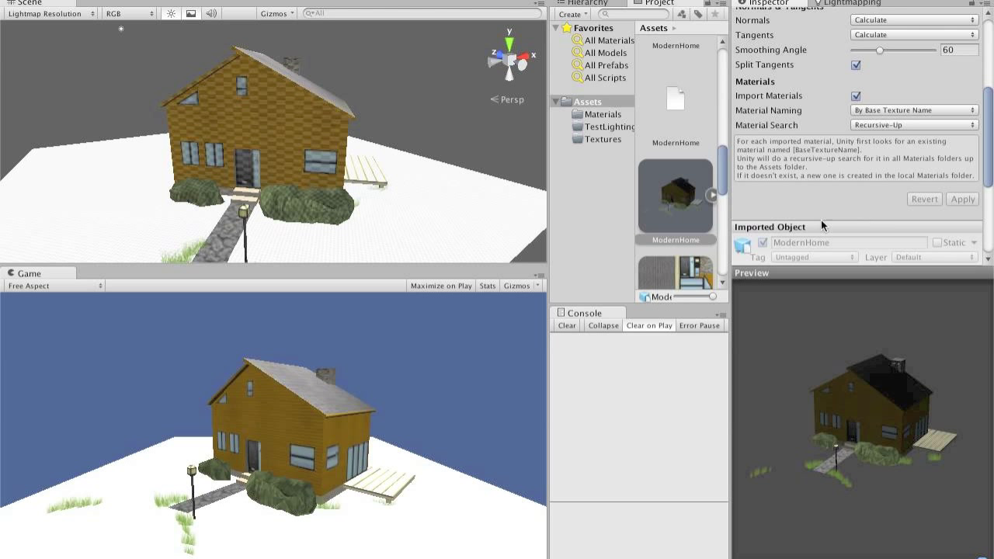
- Open the lightmapping bake settings and bake the scene at a resolution of 5 texels per world unit
{"action": "left_click", "coordinate": [850, 3]}
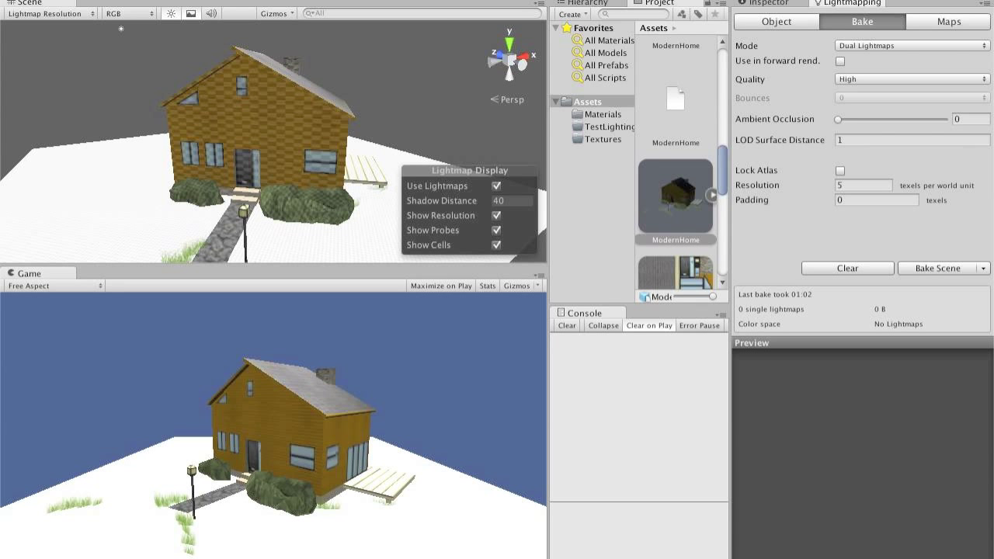
{"action": "left_click", "coordinate": [419, 0]}
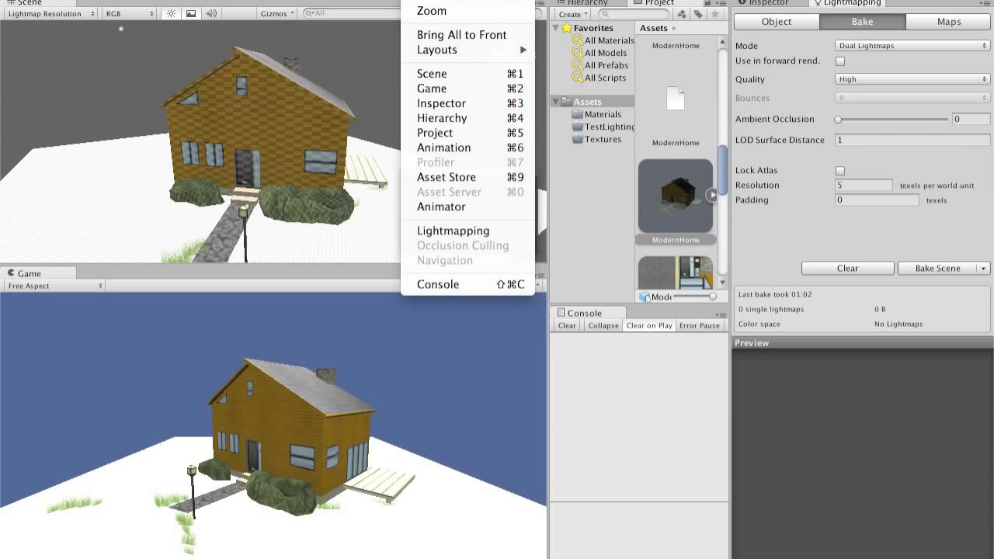
{"action": "left_click", "coordinate": [461, 233]}
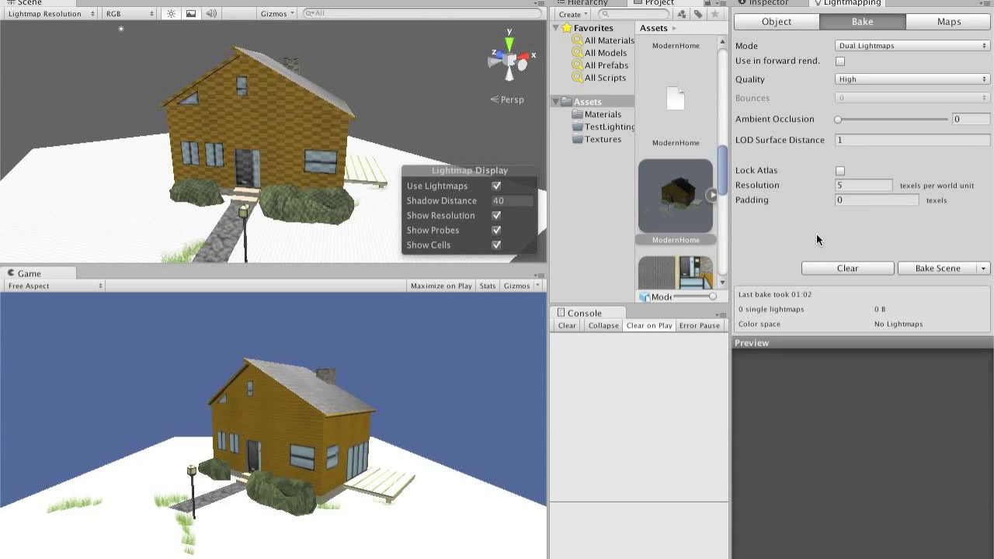
{"action": "left_click", "coordinate": [852, 187]}
{"action": "left_click", "coordinate": [869, 184]}
{"action": "left_click", "coordinate": [920, 268]}
- Turn off the lightmap resolution overlay in the scene and view the baked house from its front corner
{"action": "left_click", "coordinate": [497, 218]}
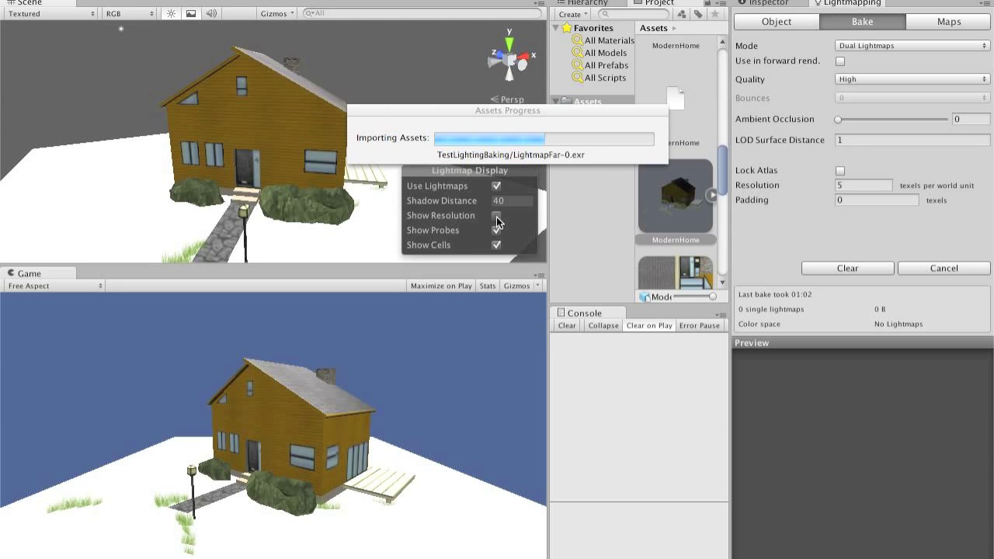
{"action": "left_click", "coordinate": [498, 218]}
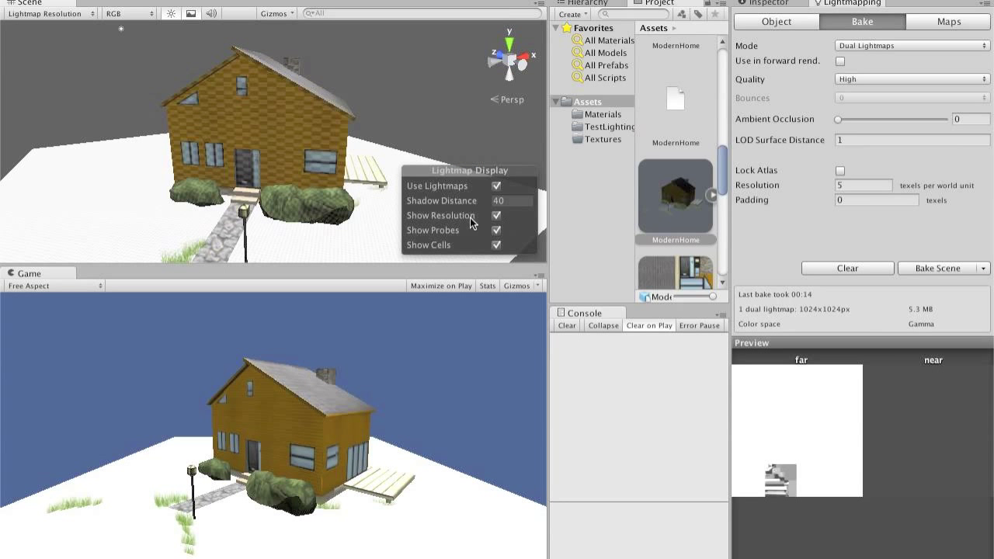
{"action": "scroll", "coordinate": [296, 176], "scroll_direction": "up", "scroll_amount": 2}
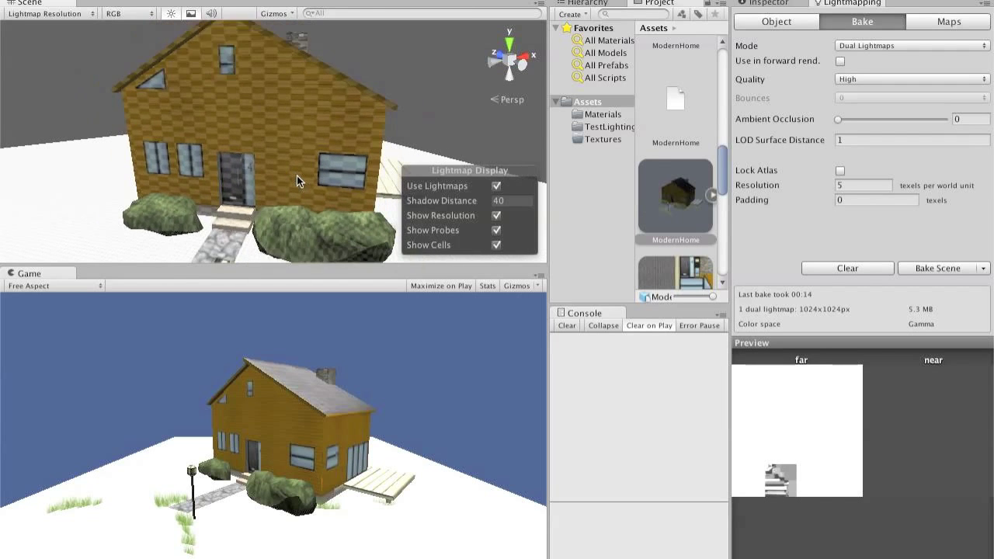
{"action": "left_click_drag", "start_coordinate": [296, 176], "coordinate": [400, 159], "text": "alt"}
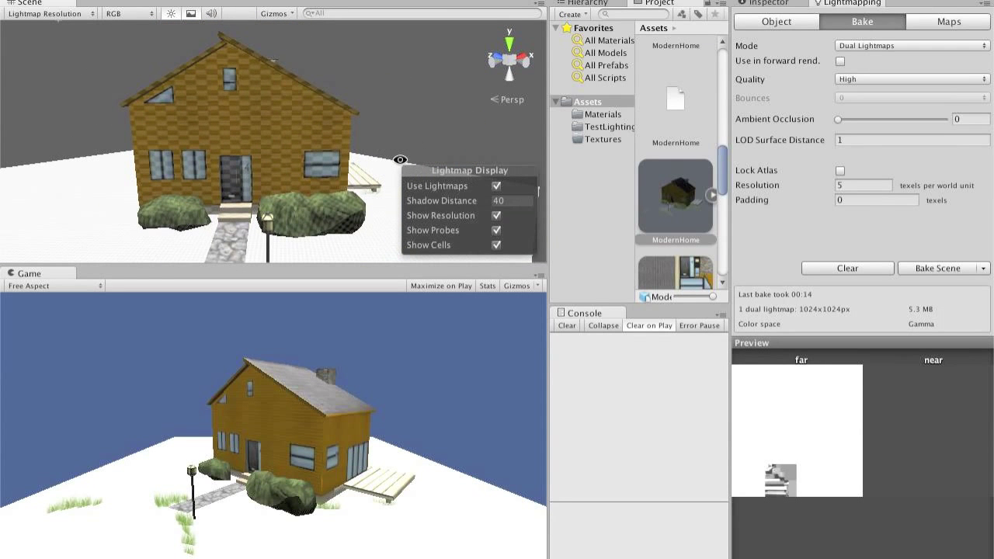
{"action": "left_click", "coordinate": [497, 216]}
{"action": "left_click_drag", "start_coordinate": [411, 116], "coordinate": [206, 118], "text": "alt"}
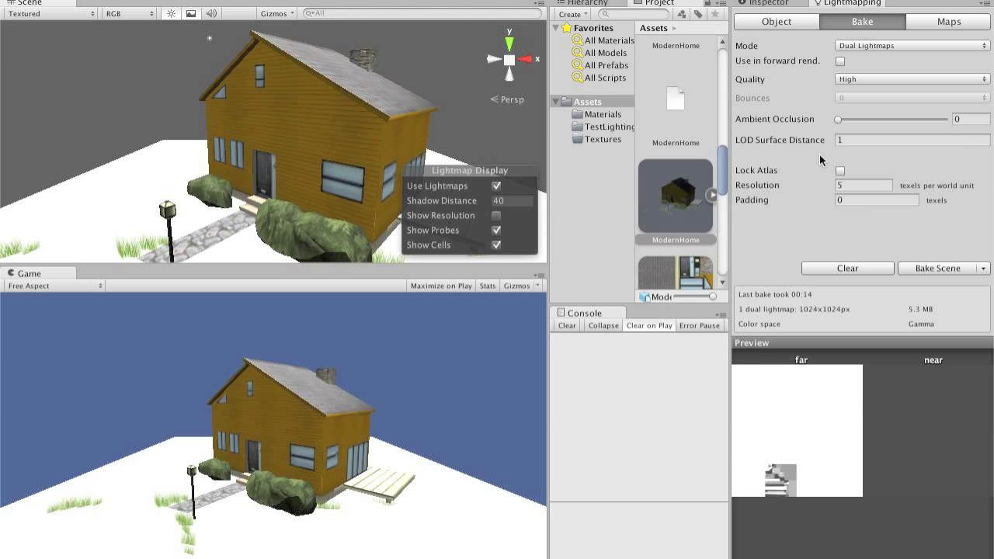
- Set ambient occlusion to 1 with a max distance of 3 and bake the scene again
{"action": "left_click_drag", "start_coordinate": [839, 122], "coordinate": [946, 119]}
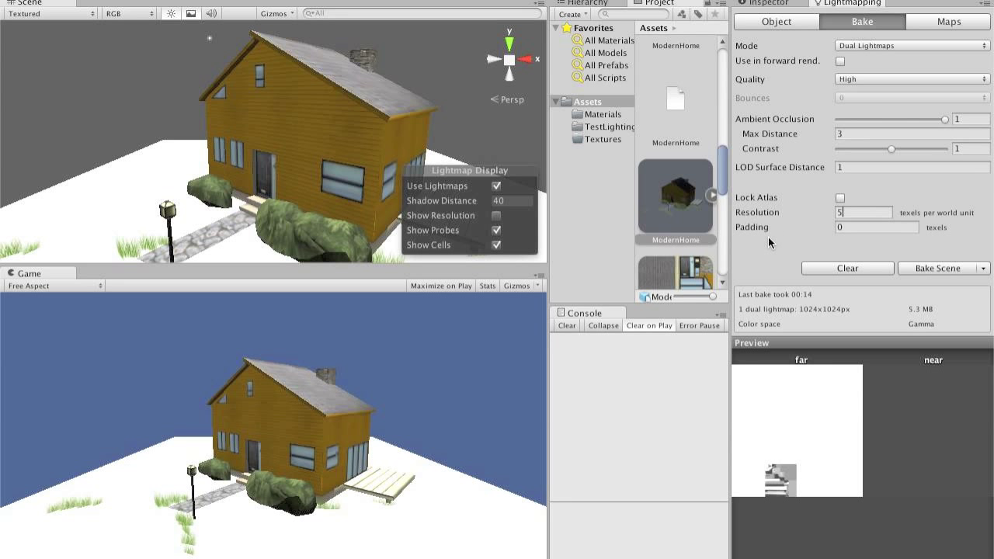
{"action": "left_click", "coordinate": [865, 133]}
{"action": "type", "text": "1.5"}
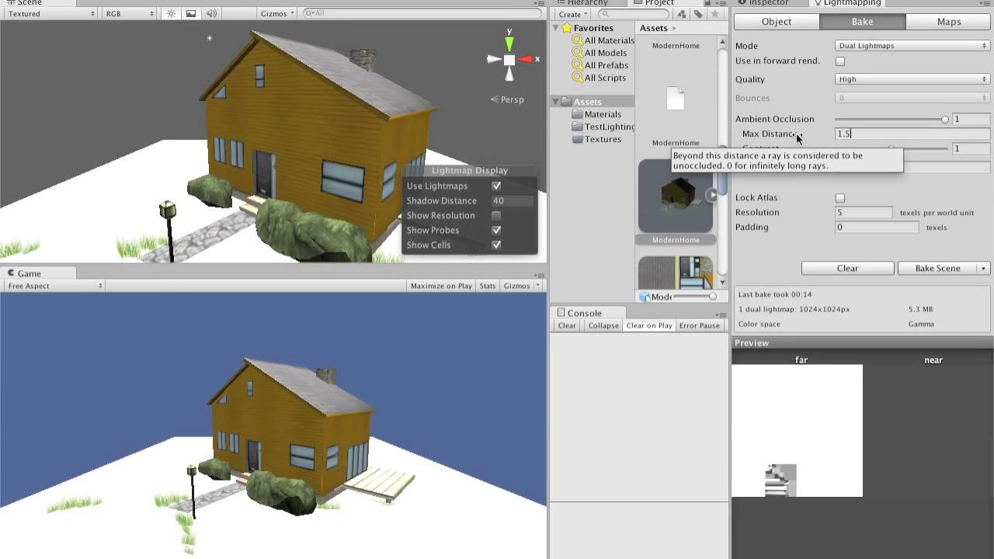
{"action": "key", "text": "Return"}
{"action": "type", "text": "3"}
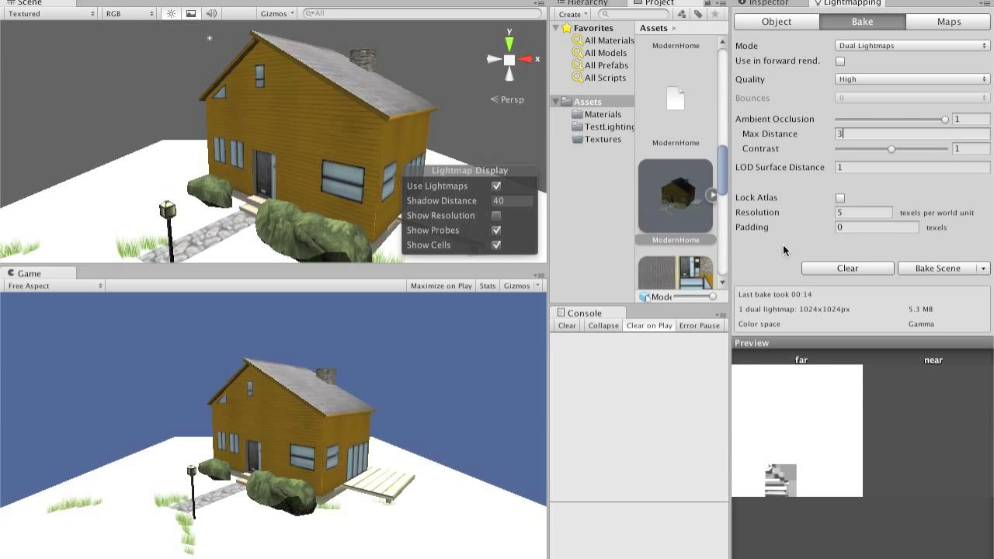
{"action": "left_click", "coordinate": [939, 268]}
- Switch to the image viewer to compare the reference pictures of the house's lighting, and return to Unity
{"action": "key", "text": "super+Tab"}
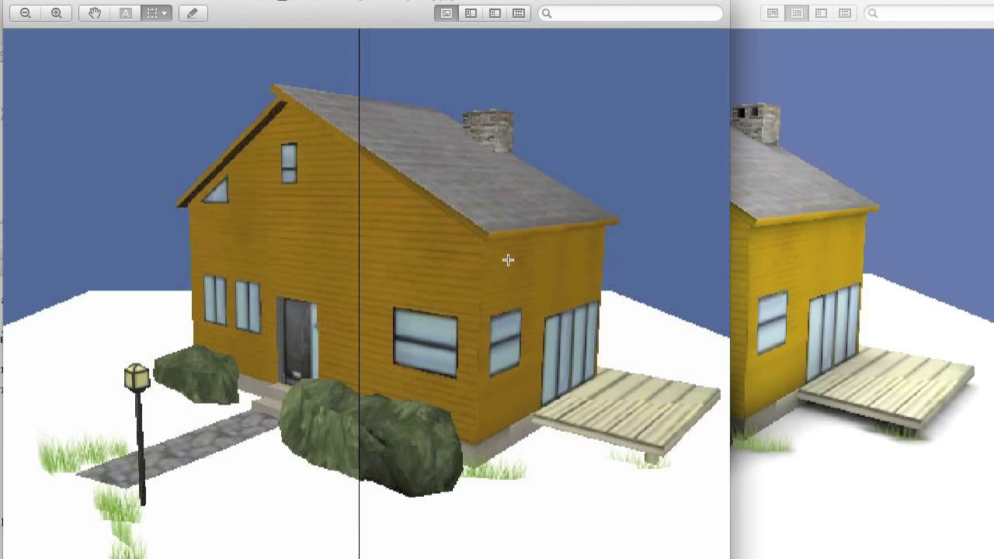
{"action": "key", "text": "super+Tab"}
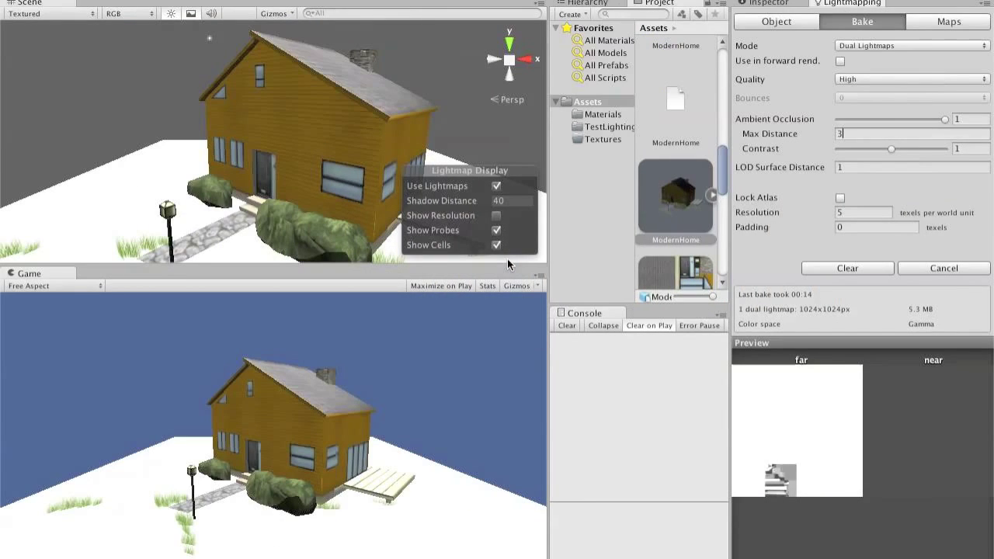
{"action": "key", "text": "super+Tab"}
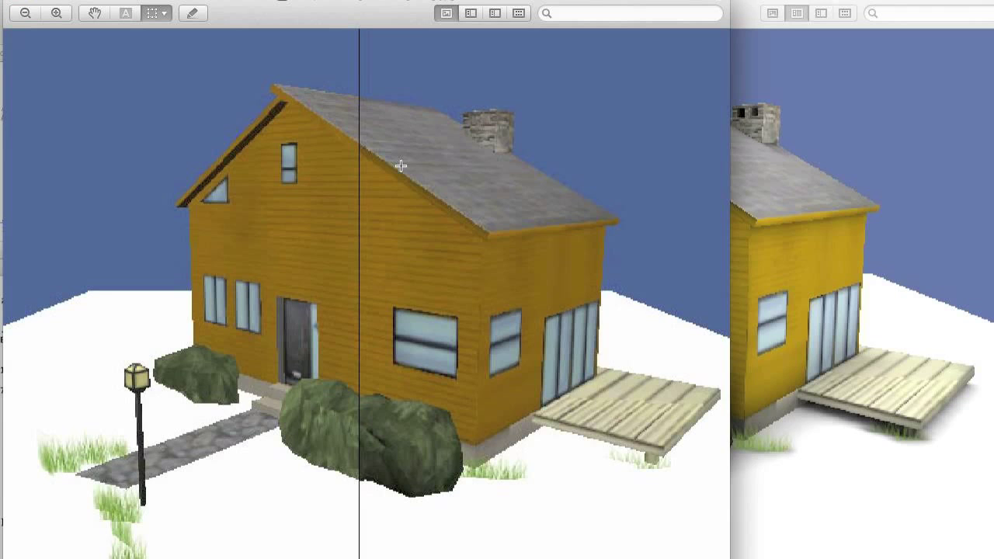
{"action": "key", "text": "super+Tab"}
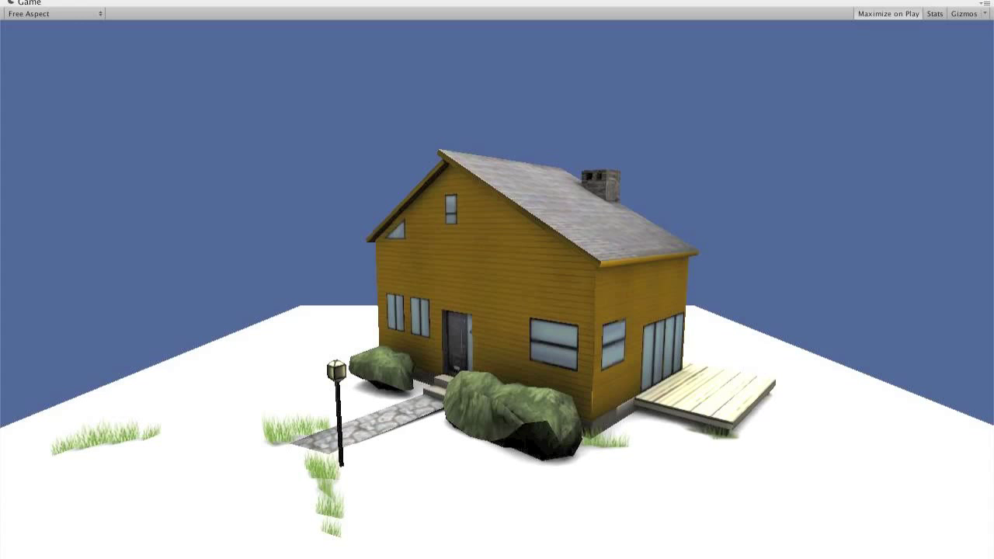
- Exit play mode and inspect the baked ambient occlusion on the house and ground from several angles
{"action": "key", "text": "ctrl+p"}
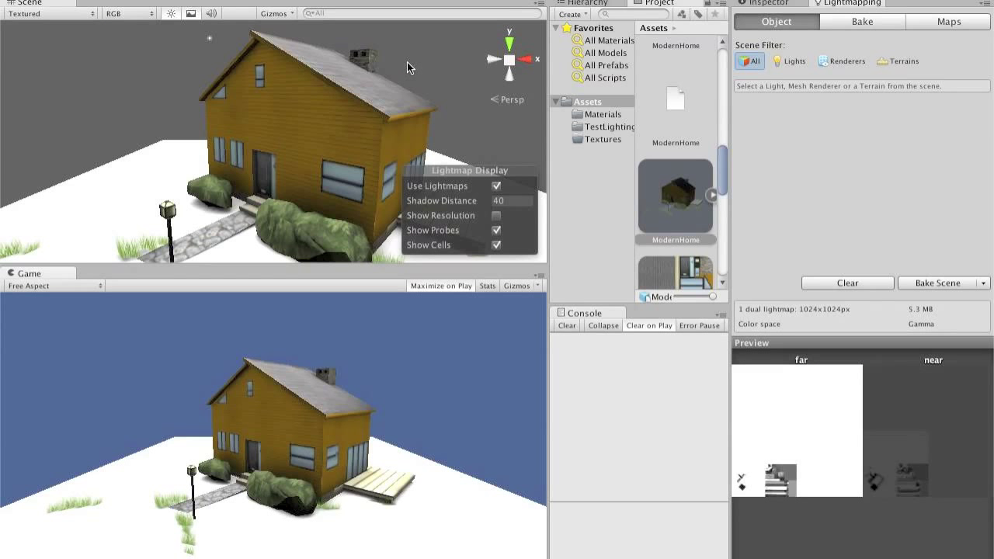
{"action": "left_click_drag", "start_coordinate": [407, 62], "coordinate": [460, 56], "text": "alt"}
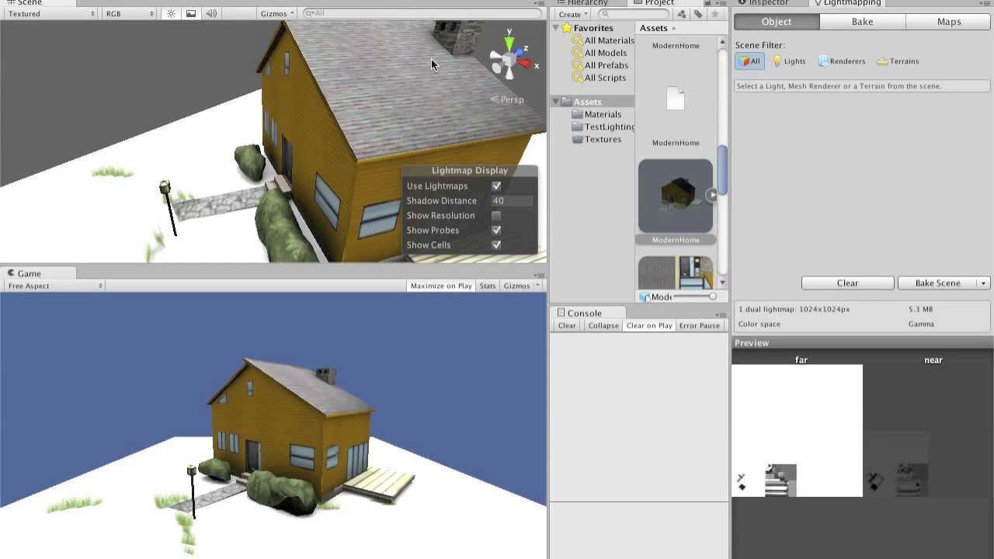
{"action": "left_click_drag", "start_coordinate": [315, 178], "coordinate": [443, 126], "text": "alt"}
{"action": "left_click_drag", "start_coordinate": [253, 140], "coordinate": [313, 146], "text": "alt"}
{"action": "scroll", "coordinate": [314, 146], "scroll_direction": "down", "scroll_amount": 2}
{"action": "scroll", "coordinate": [314, 147], "scroll_direction": "up", "scroll_amount": 5}
{"action": "scroll", "coordinate": [313, 142], "scroll_direction": "down", "scroll_amount": 2}
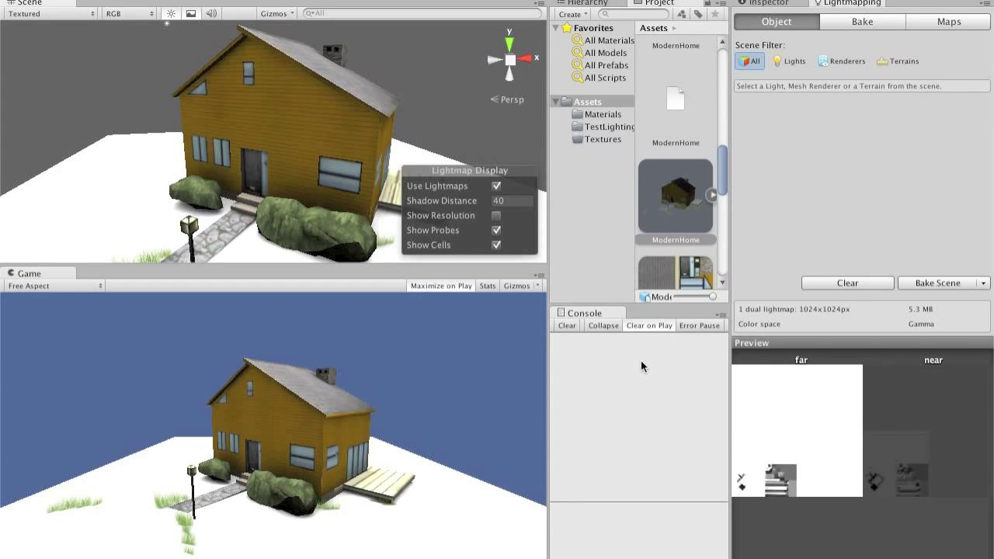
- Activate the Sun and the four SunScatter lights, and deactivate the Directional light object
{"action": "left_click", "coordinate": [598, 4]}
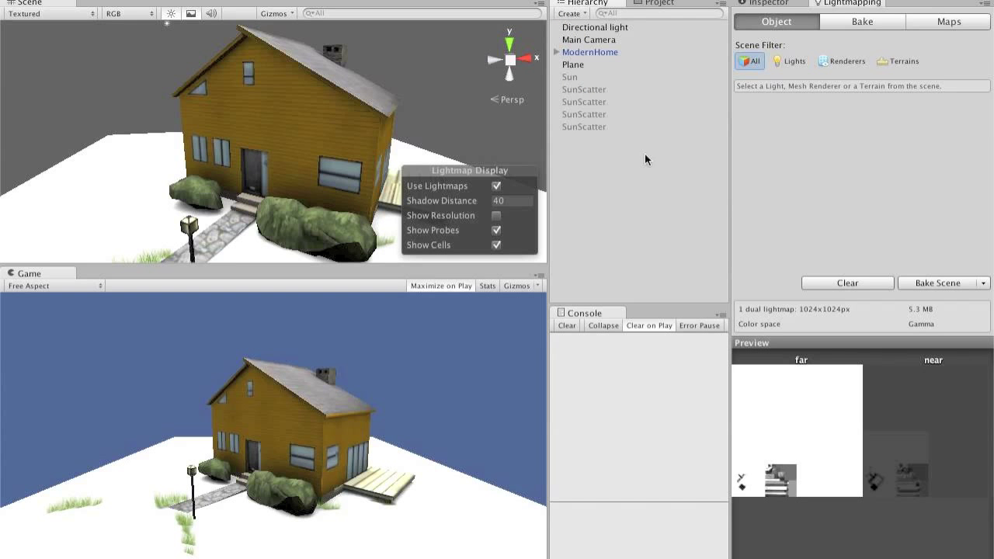
{"action": "left_click", "coordinate": [582, 79]}
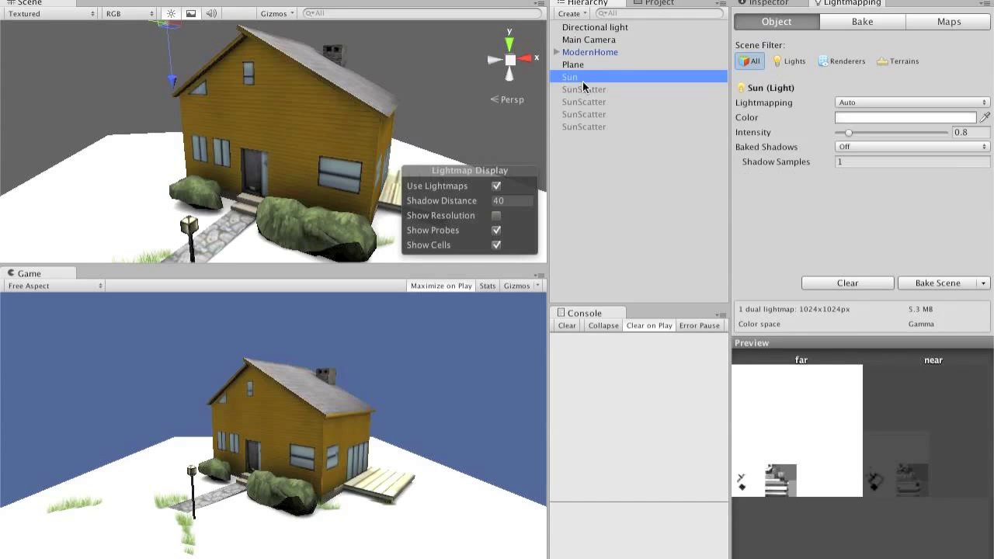
{"action": "left_click", "coordinate": [585, 124], "text": "shift"}
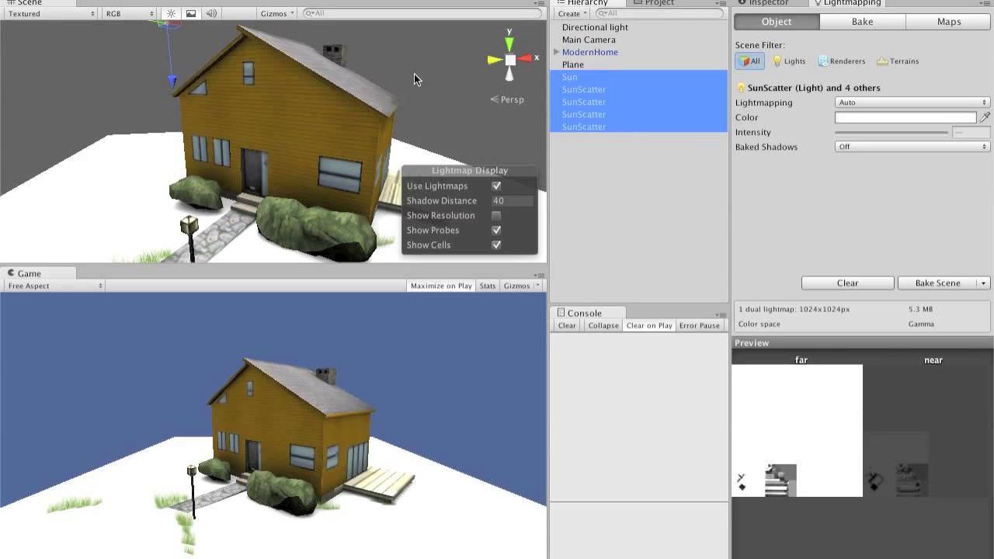
{"action": "key", "text": "f"}
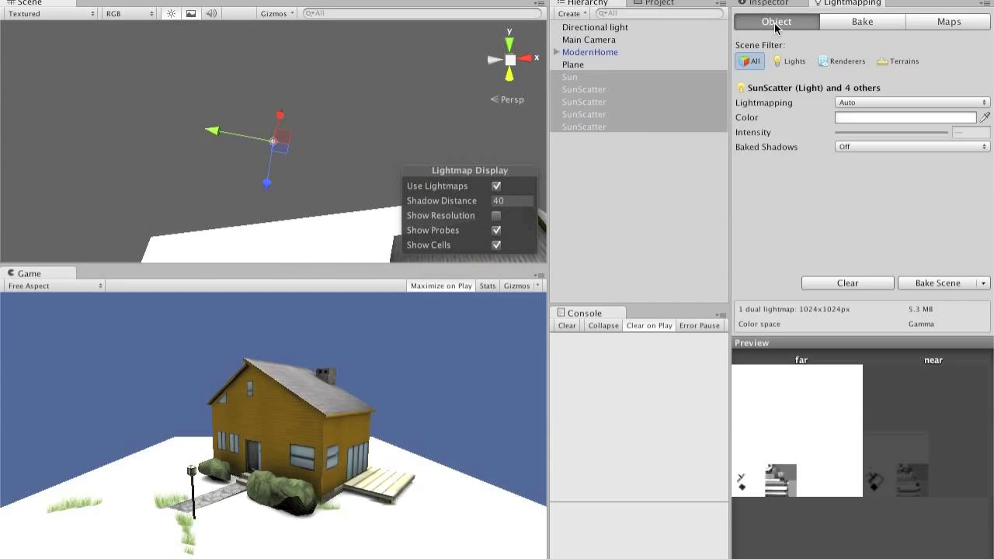
{"action": "left_click", "coordinate": [769, 3]}
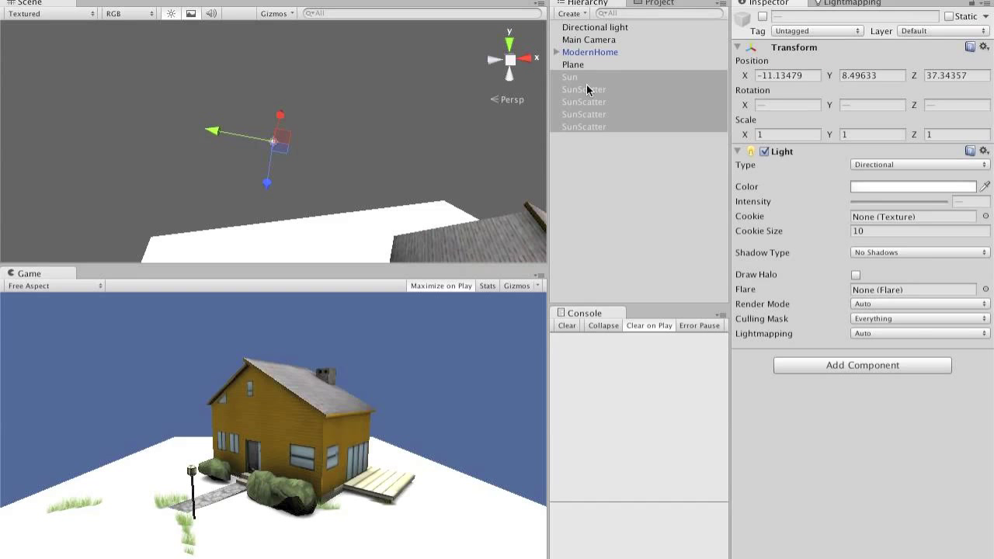
{"action": "left_click", "coordinate": [764, 17]}
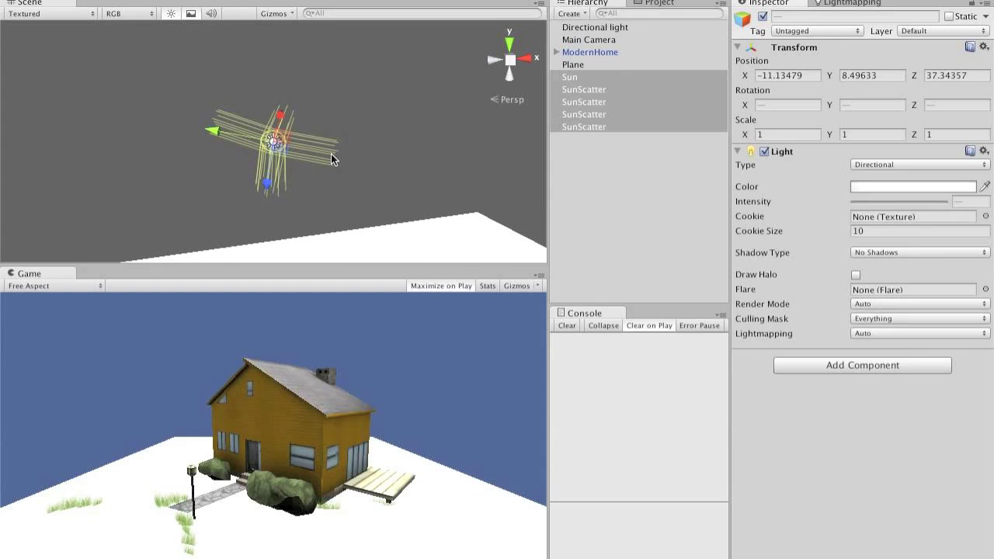
{"action": "left_click", "coordinate": [602, 28]}
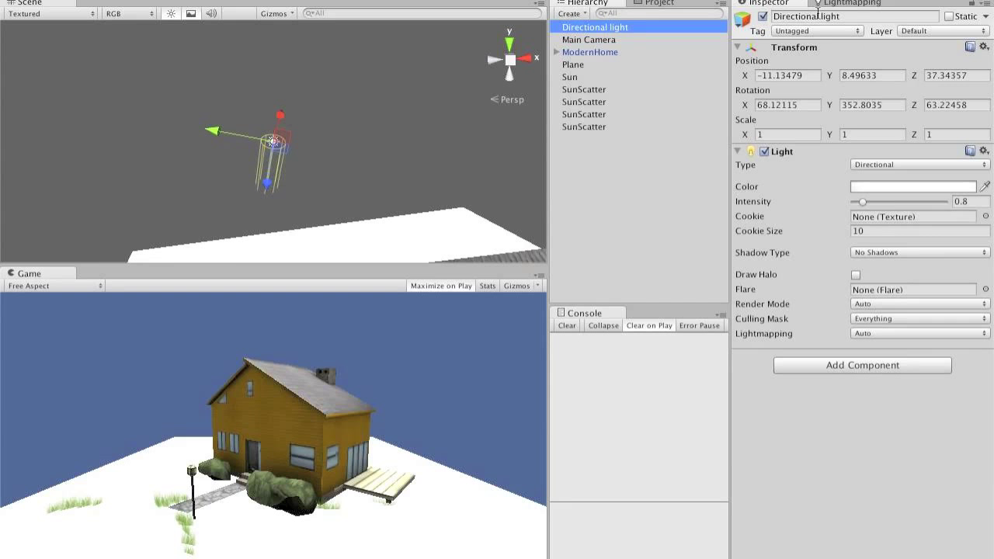
{"action": "left_click", "coordinate": [764, 17]}
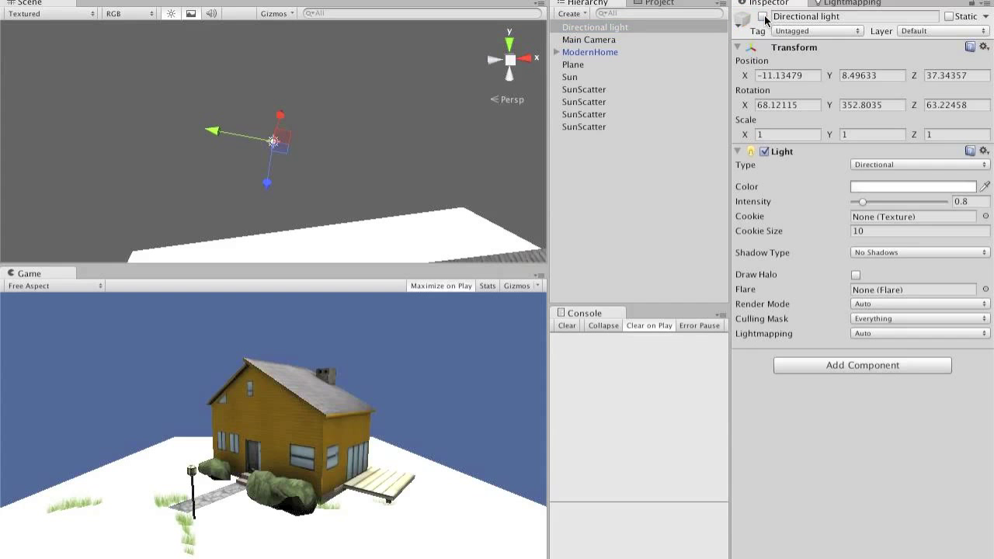
- Review the light settings and directions of the Sun and the four SunScatter lights
{"action": "left_click", "coordinate": [575, 68]}
{"action": "left_click", "coordinate": [574, 77]}
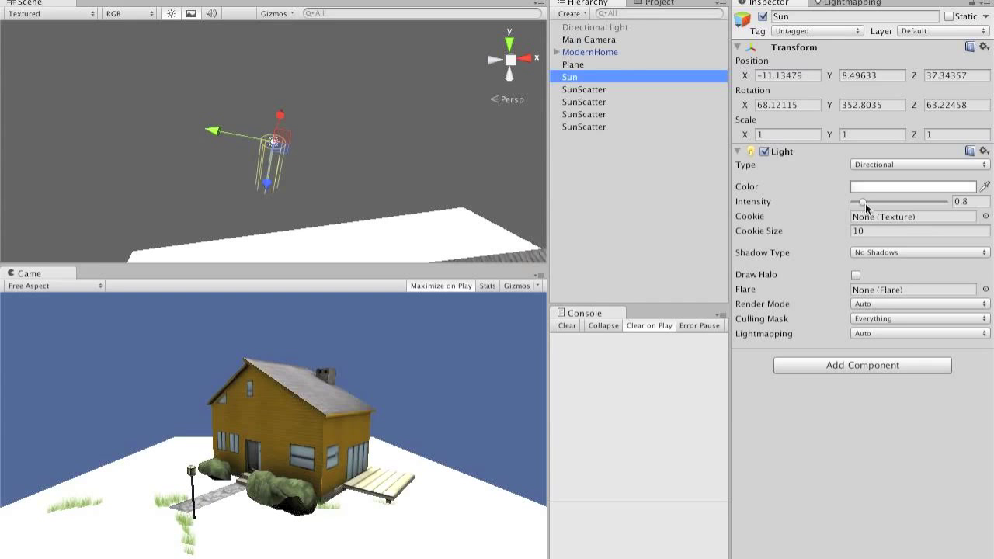
{"action": "left_click", "coordinate": [599, 90]}
{"action": "left_click", "coordinate": [593, 128], "text": "shift"}
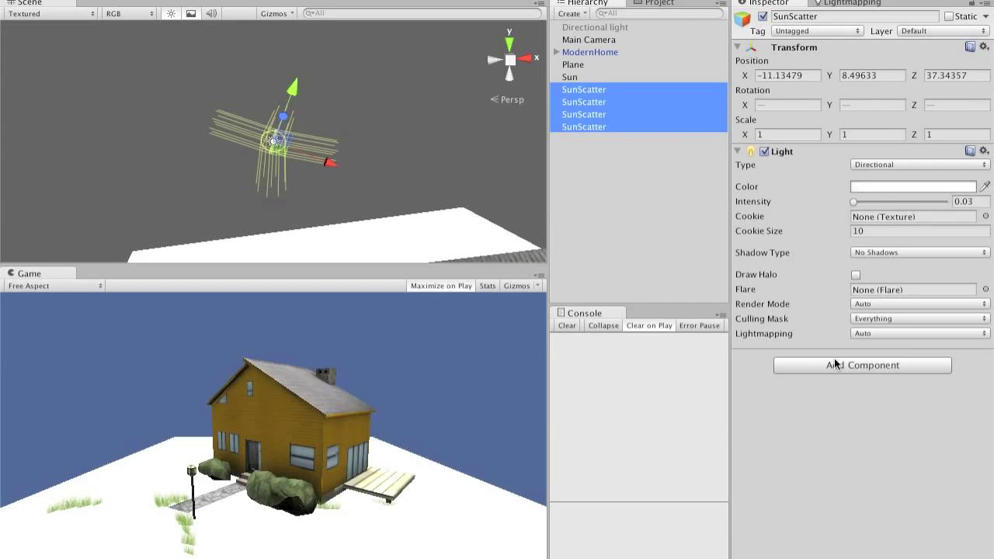
{"action": "left_click_drag", "start_coordinate": [195, 175], "coordinate": [324, 136], "text": "alt"}
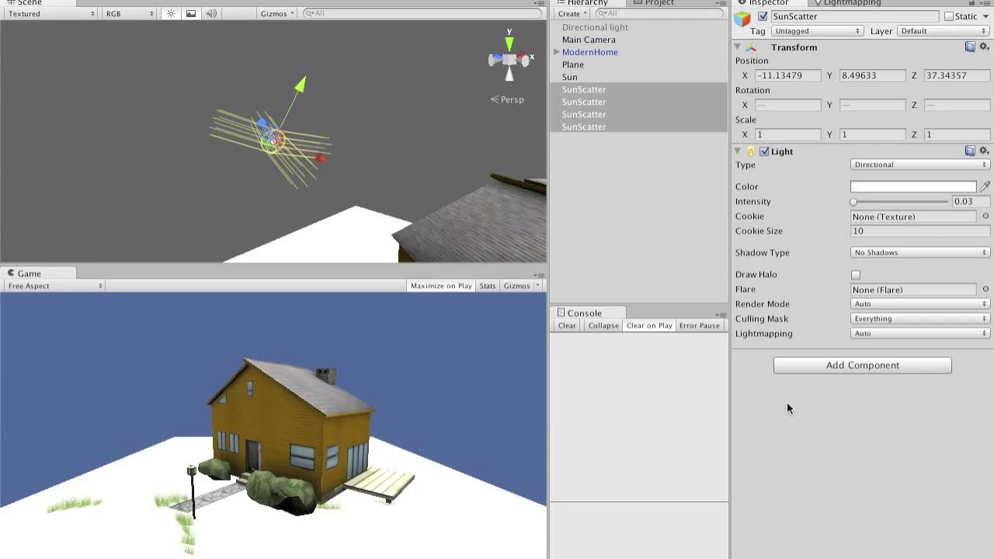
{"action": "left_click", "coordinate": [578, 78]}
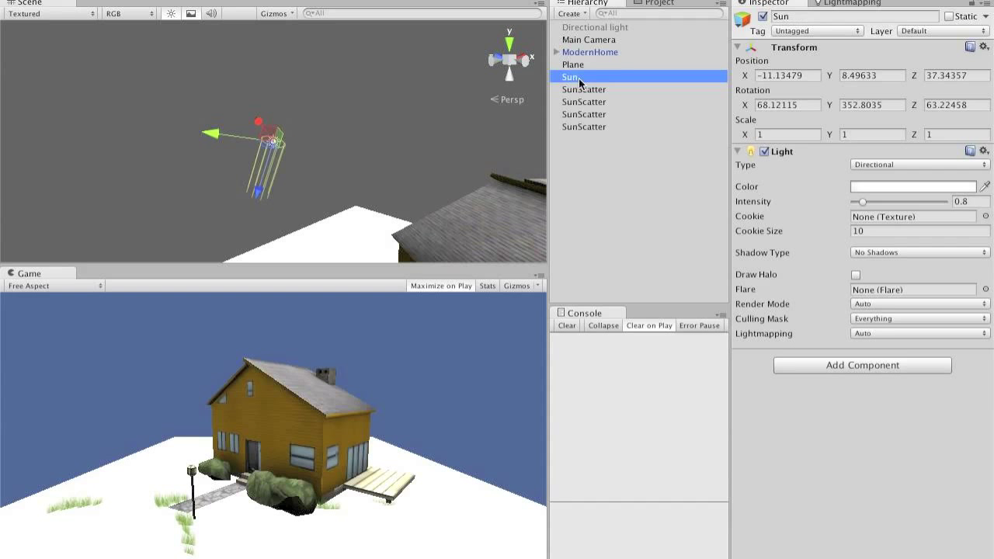
- Bake the scene's lightmaps again using the Sun and SunScatter lights
{"action": "left_click", "coordinate": [866, 8]}
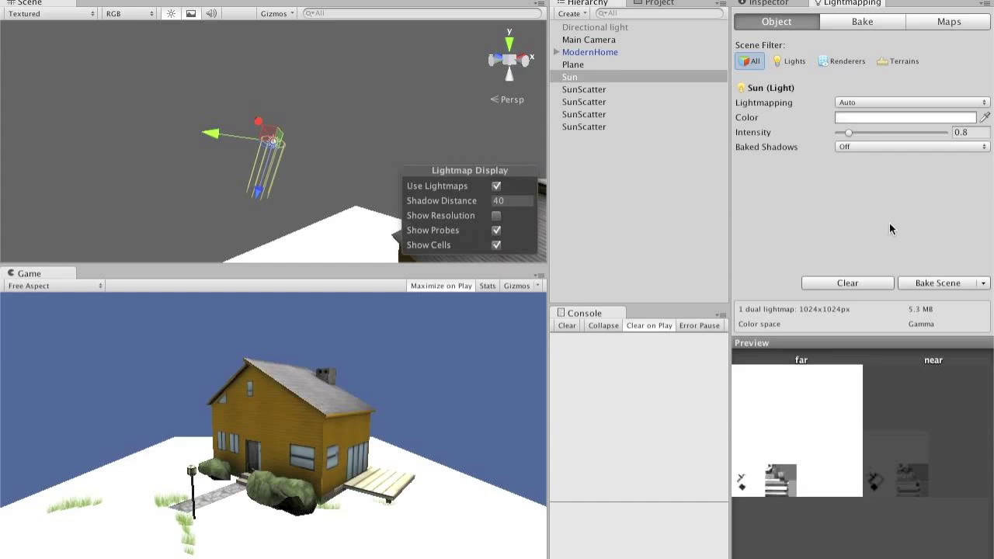
{"action": "left_click", "coordinate": [935, 284]}
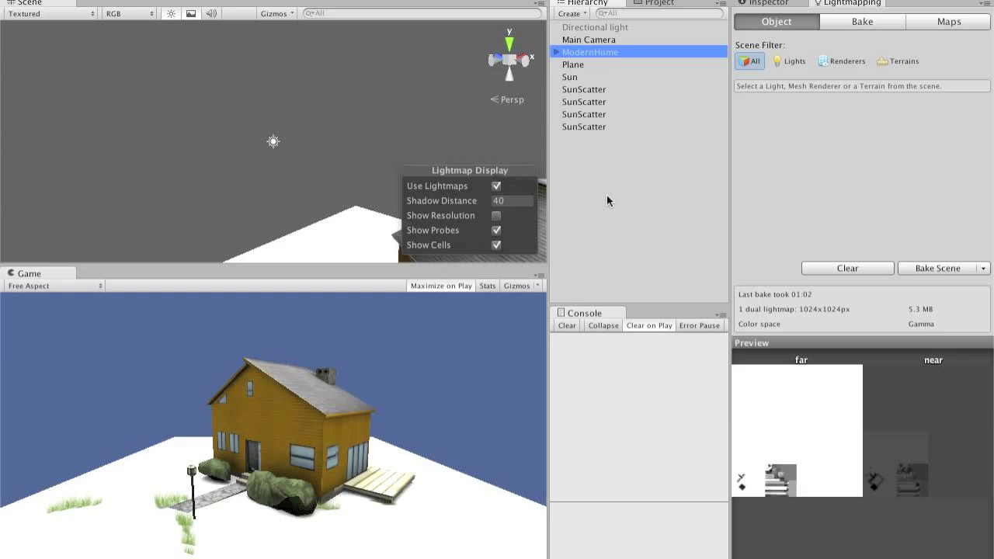
- Frame the ground plane and examine the newly baked lighting on the house and ground from the deck side and the front
{"action": "left_click", "coordinate": [581, 64]}
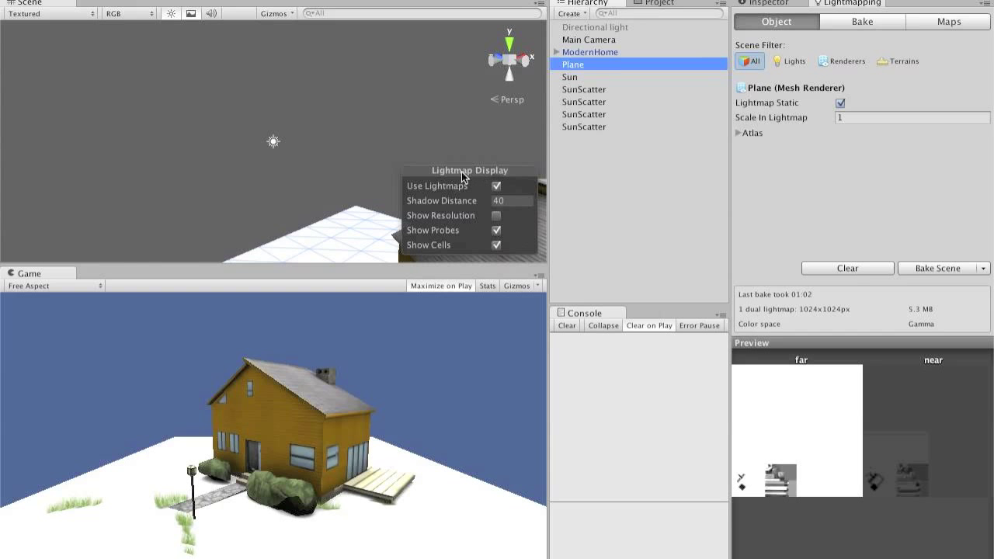
{"action": "key", "text": "f"}
{"action": "scroll", "coordinate": [329, 110], "scroll_direction": "up", "scroll_amount": 5}
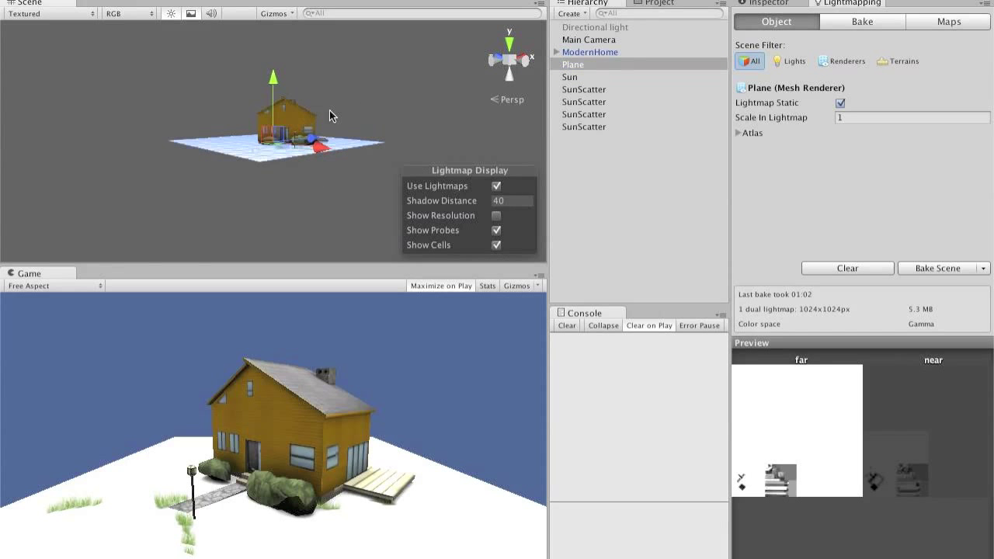
{"action": "left_click_drag", "start_coordinate": [356, 107], "coordinate": [134, 186], "text": "alt"}
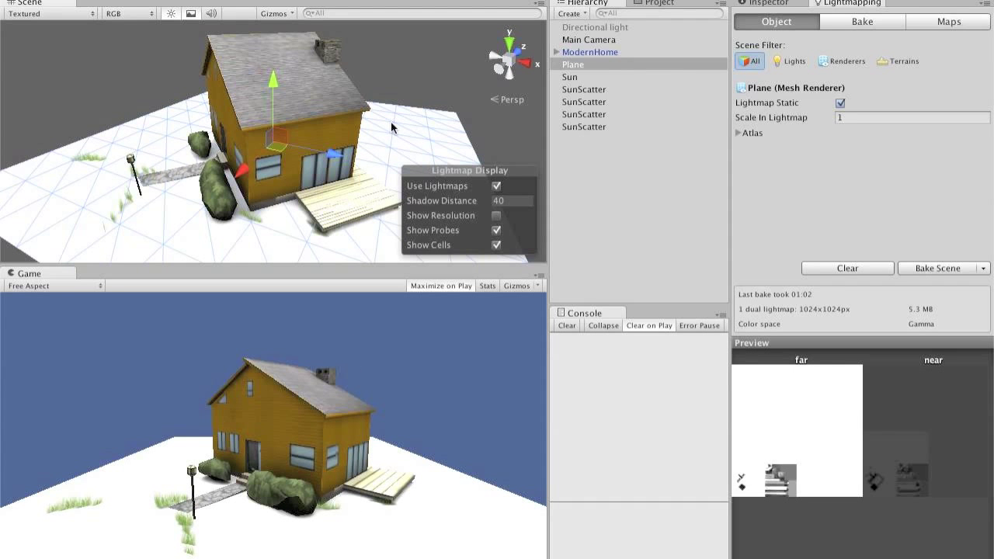
{"action": "left_click", "coordinate": [387, 62]}
{"action": "scroll", "coordinate": [388, 62], "scroll_direction": "up", "scroll_amount": 3}
{"action": "scroll", "coordinate": [388, 62], "scroll_direction": "down", "scroll_amount": 4}
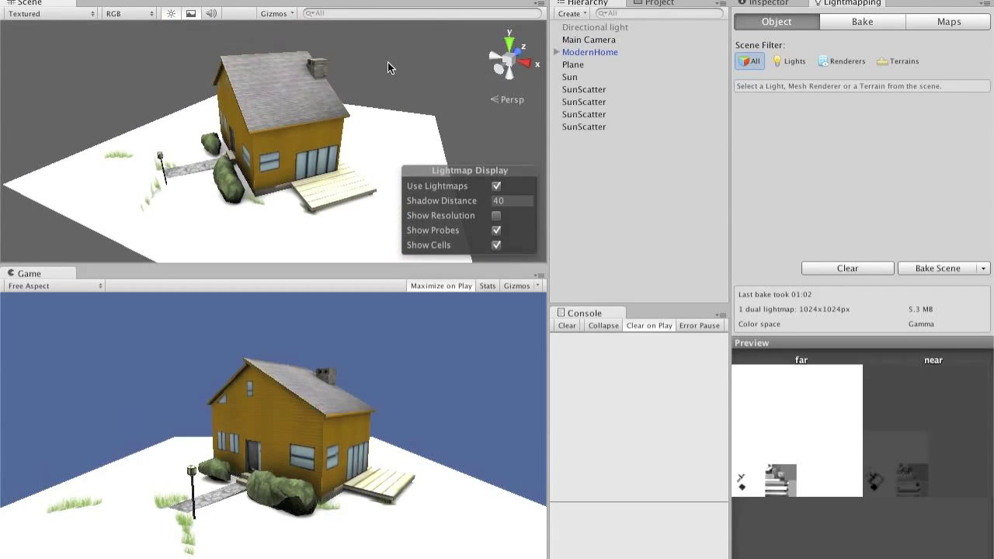
{"action": "left_click_drag", "start_coordinate": [246, 137], "coordinate": [349, 124], "text": "alt"}
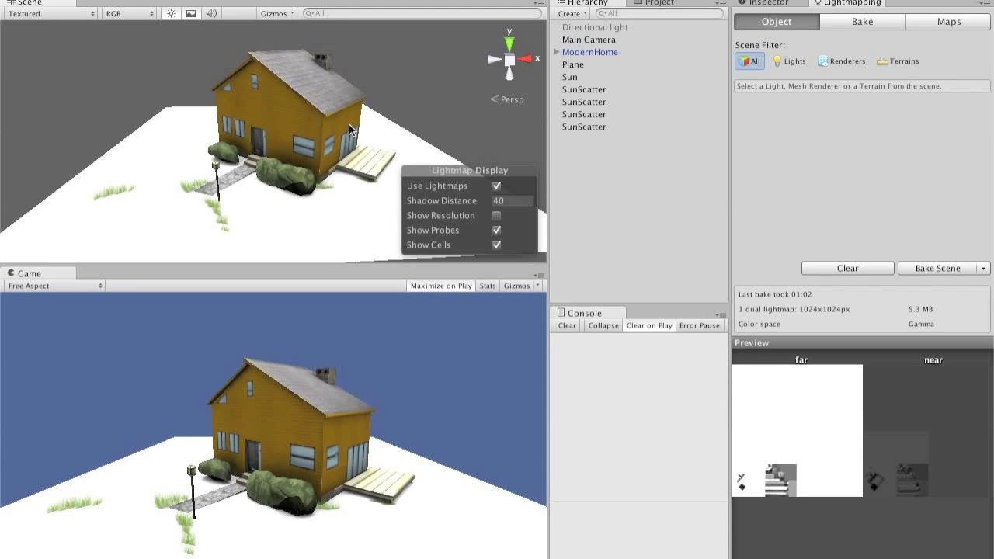
{"action": "scroll", "coordinate": [349, 124], "scroll_direction": "up", "scroll_amount": 3}
{"action": "scroll", "coordinate": [349, 124], "scroll_direction": "down", "scroll_amount": 5}
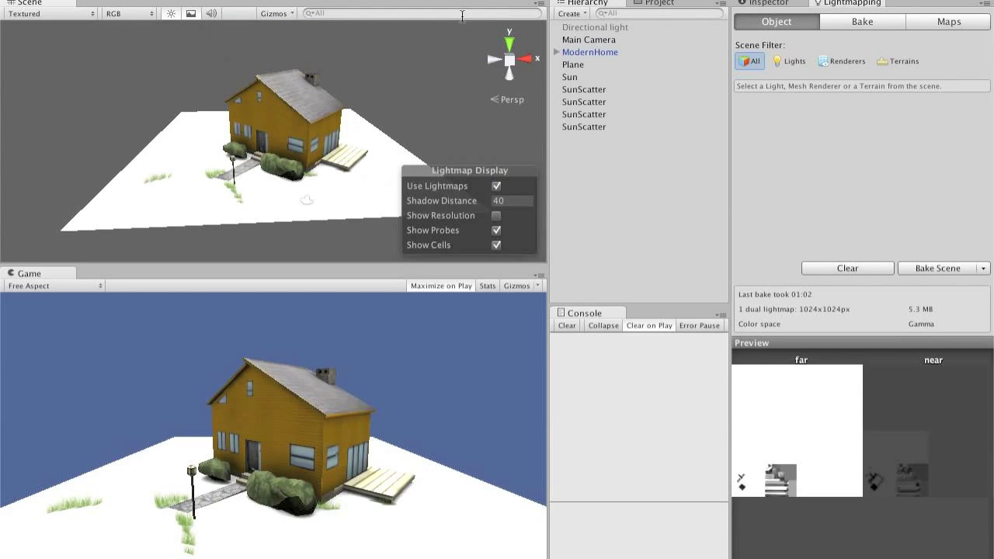